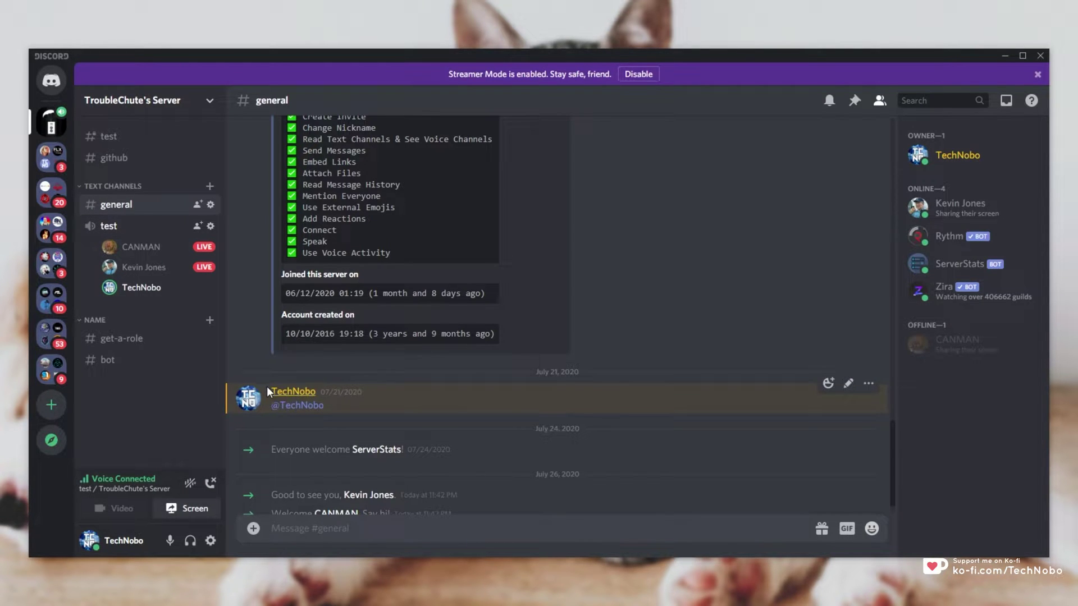
Start watching CANMAN's screen share and hide the participant tiles so it fills the view.
click(163, 247)
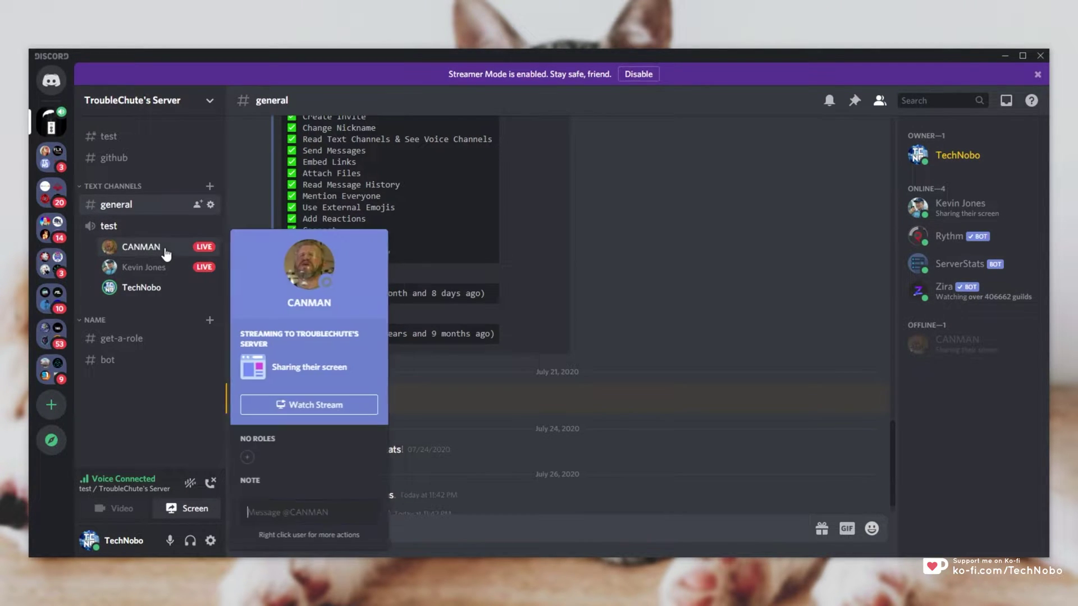
click(325, 418)
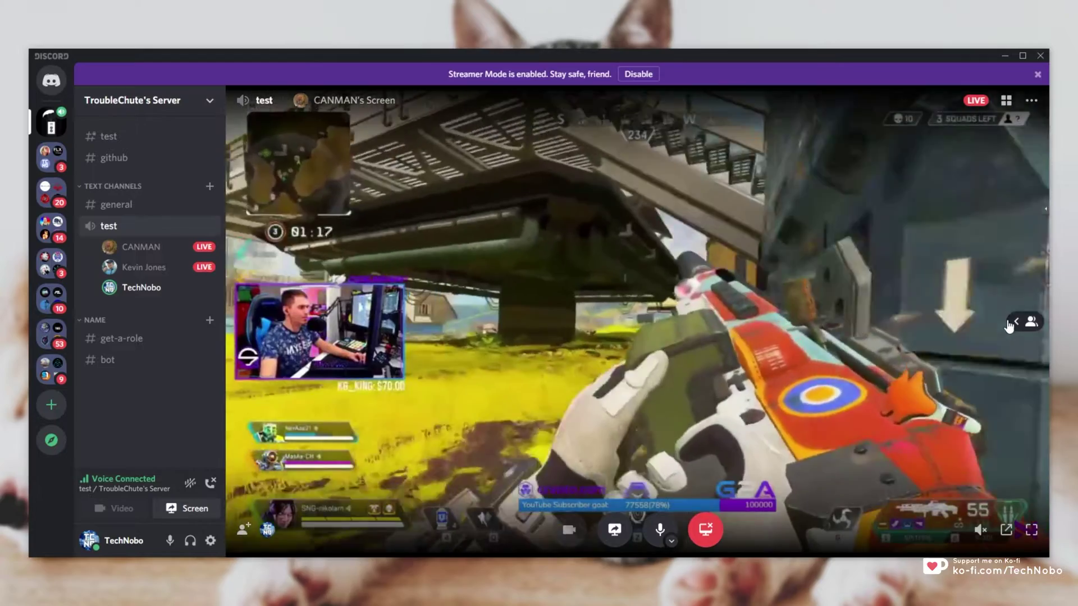
click(1023, 321)
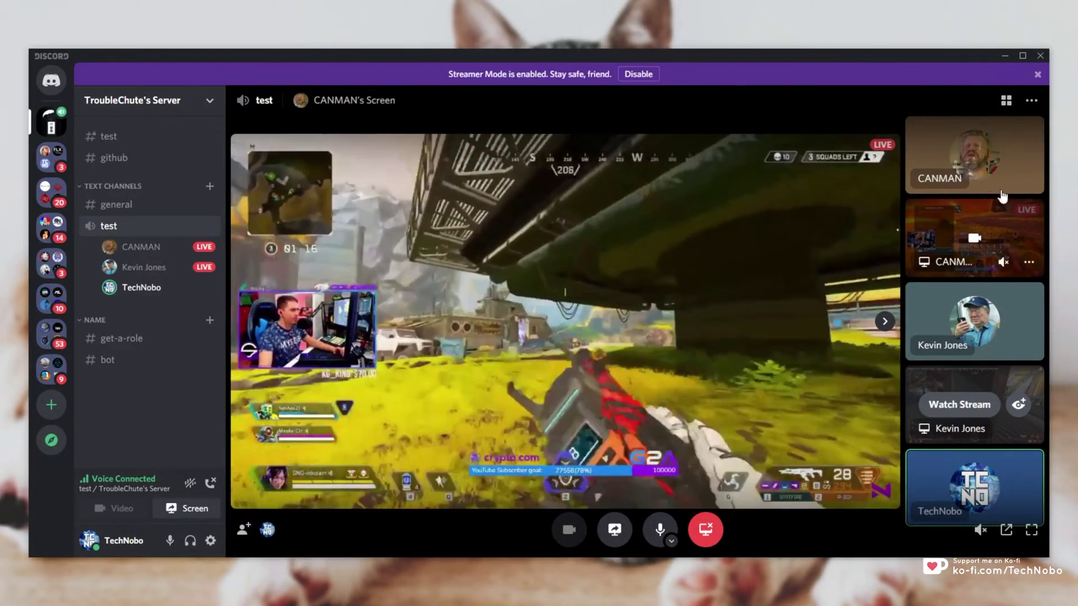
click(884, 327)
mouse_move(174, 271)
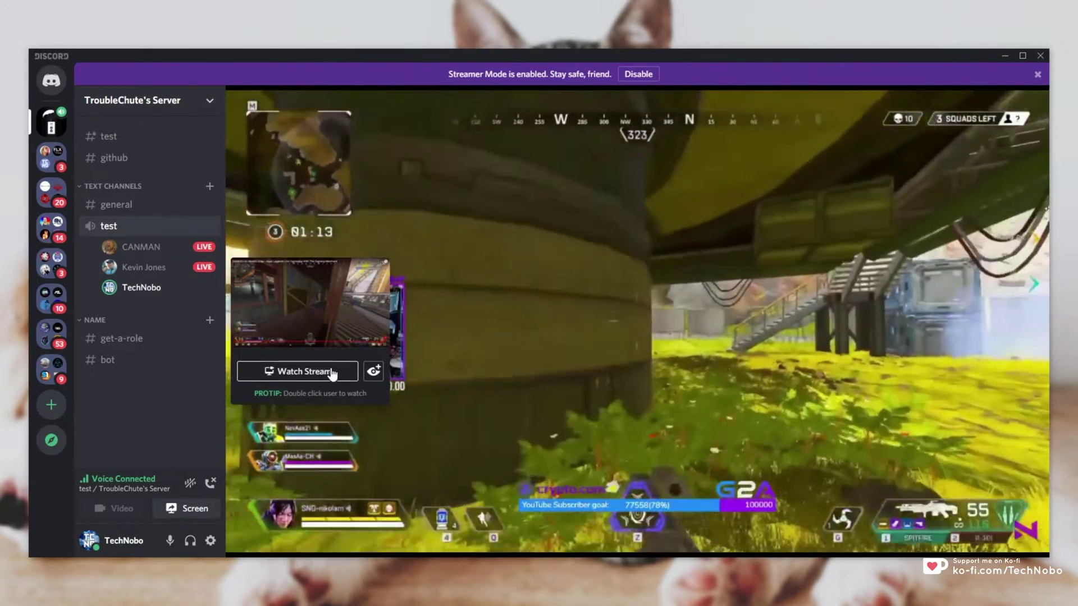
click(331, 371)
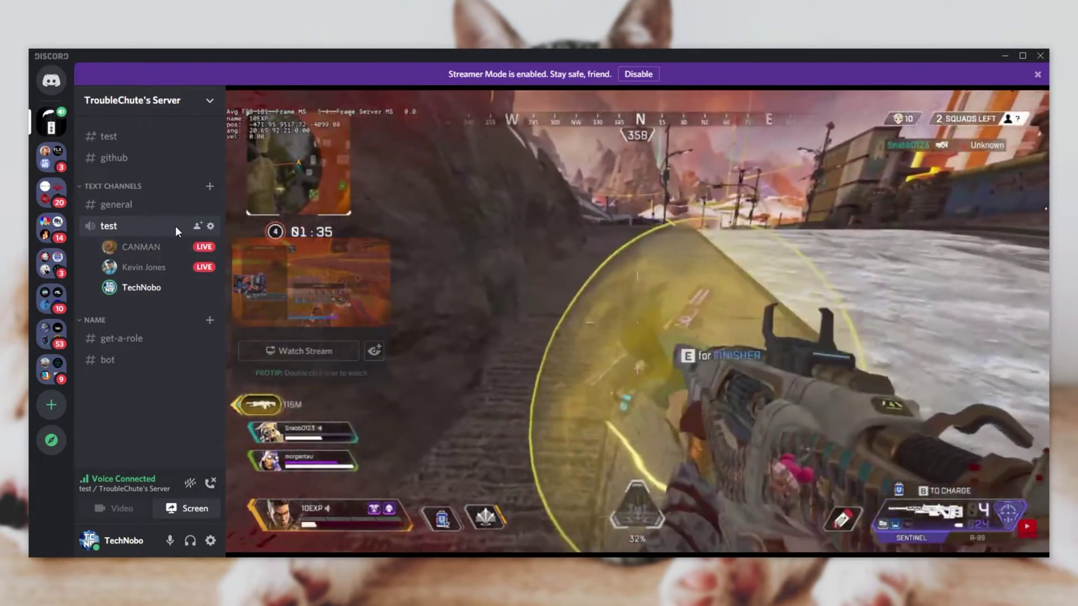
click(175, 226)
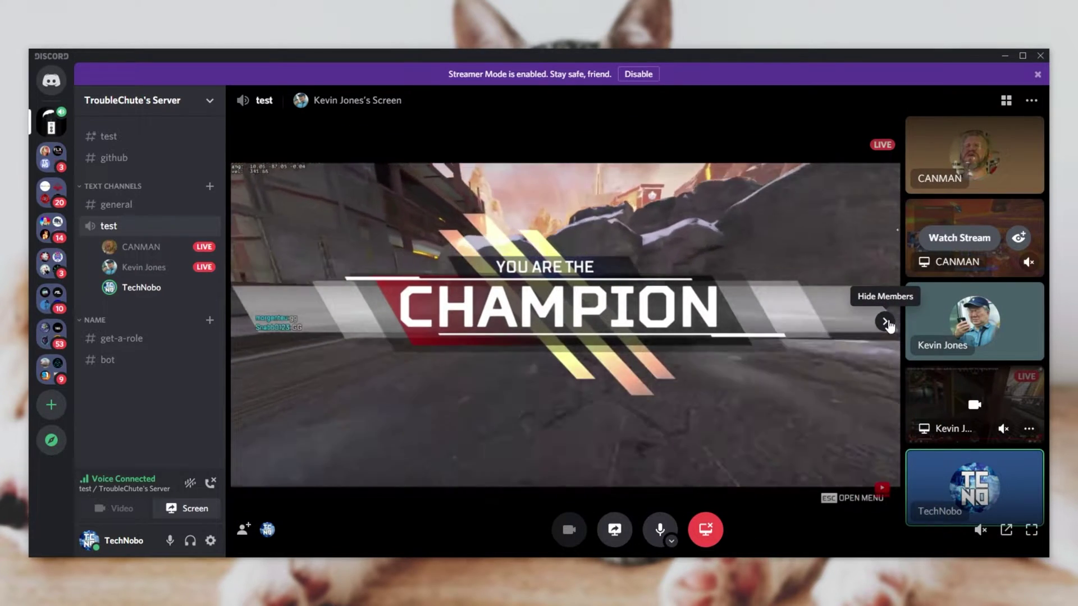
Hide the participant tiles and switch the call to the Grid layout of all participants.
click(885, 322)
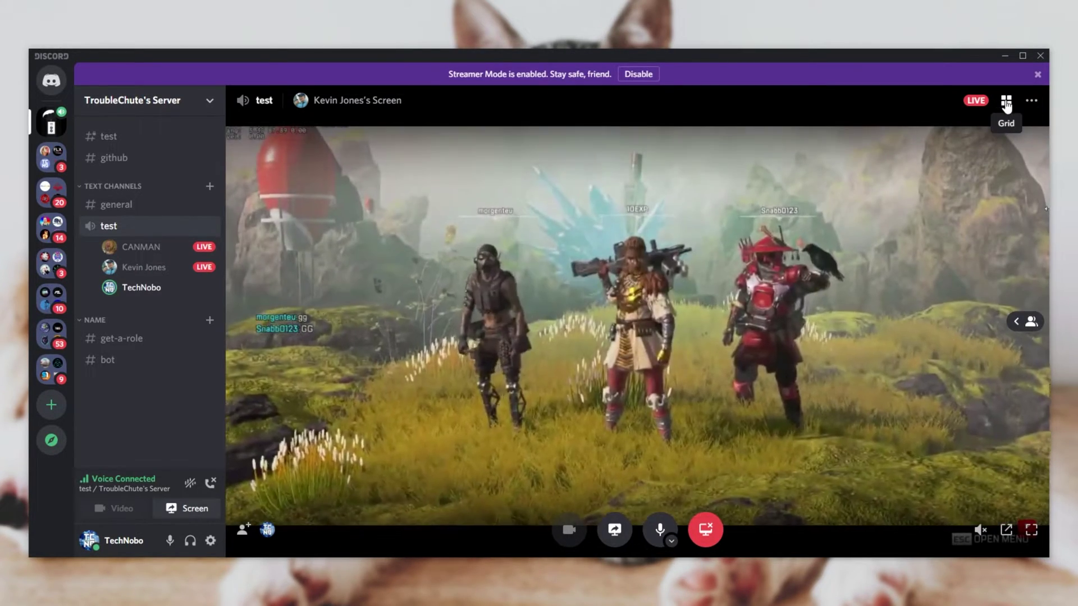
click(1006, 103)
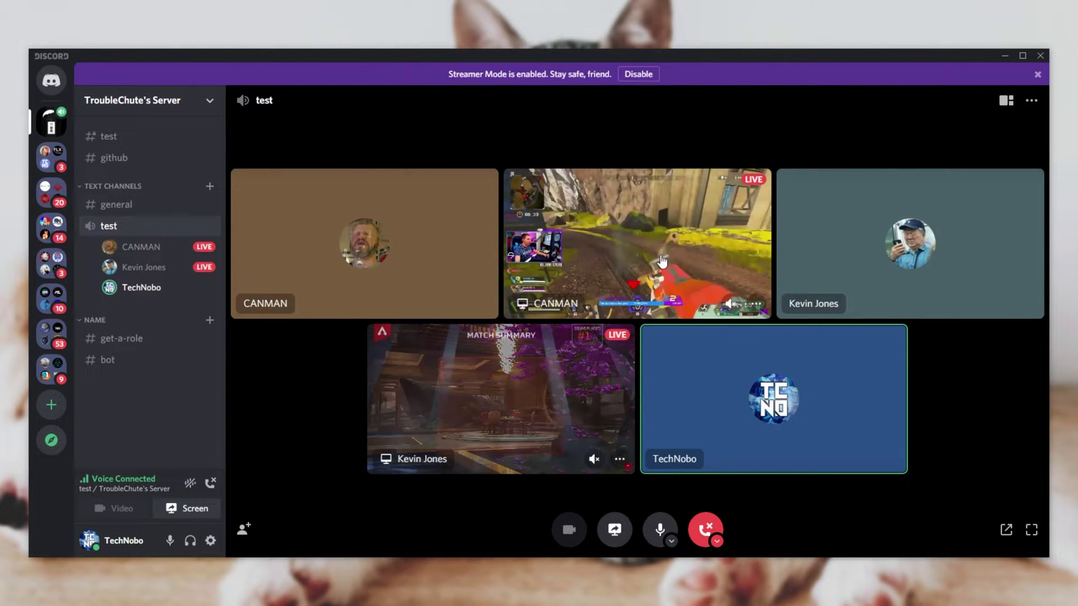
click(601, 260)
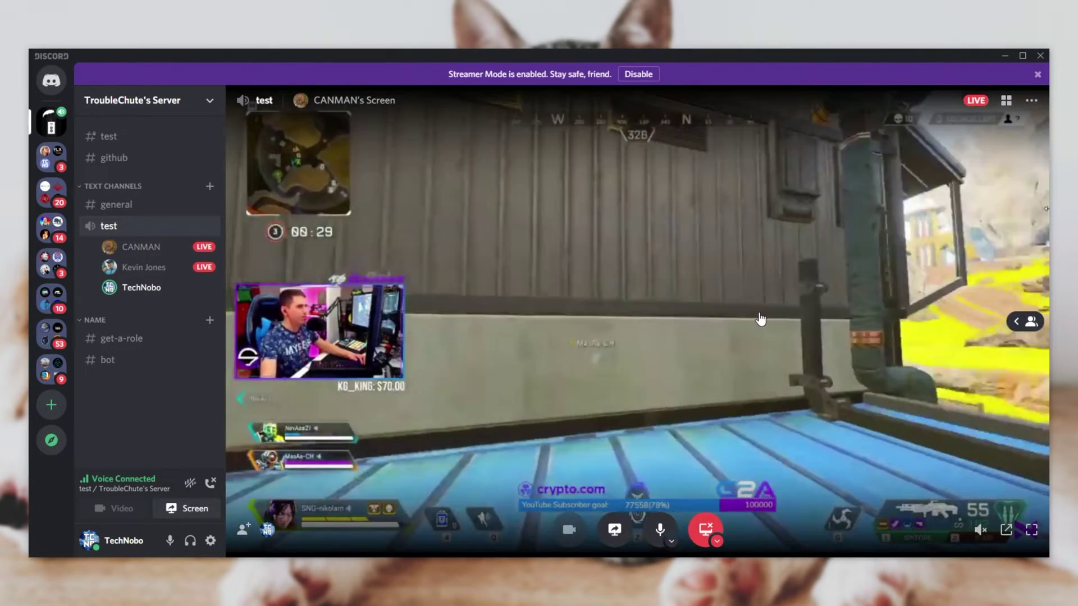
click(595, 343)
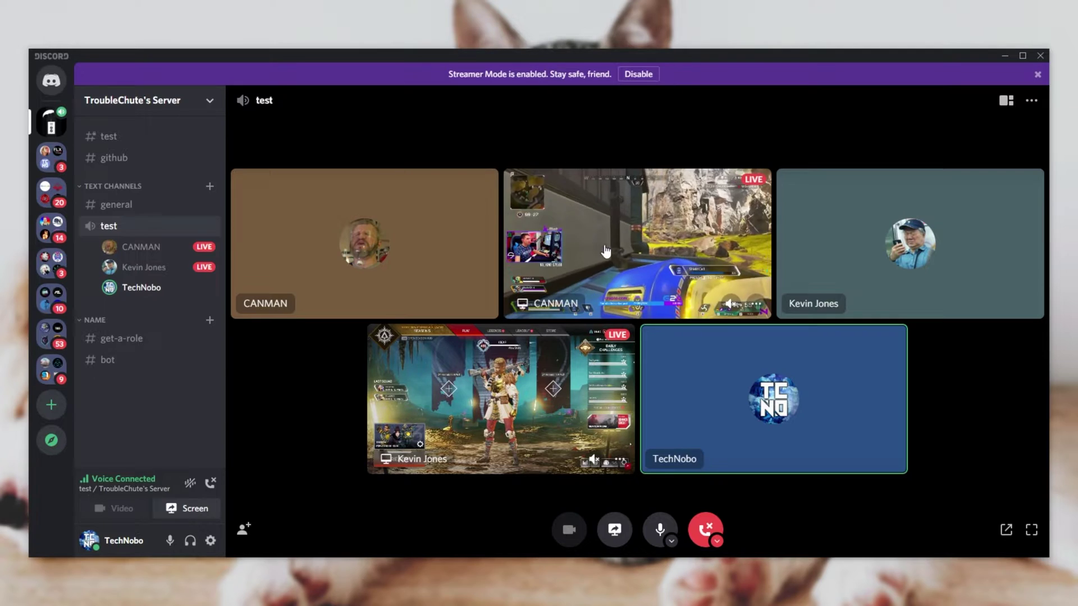
click(494, 380)
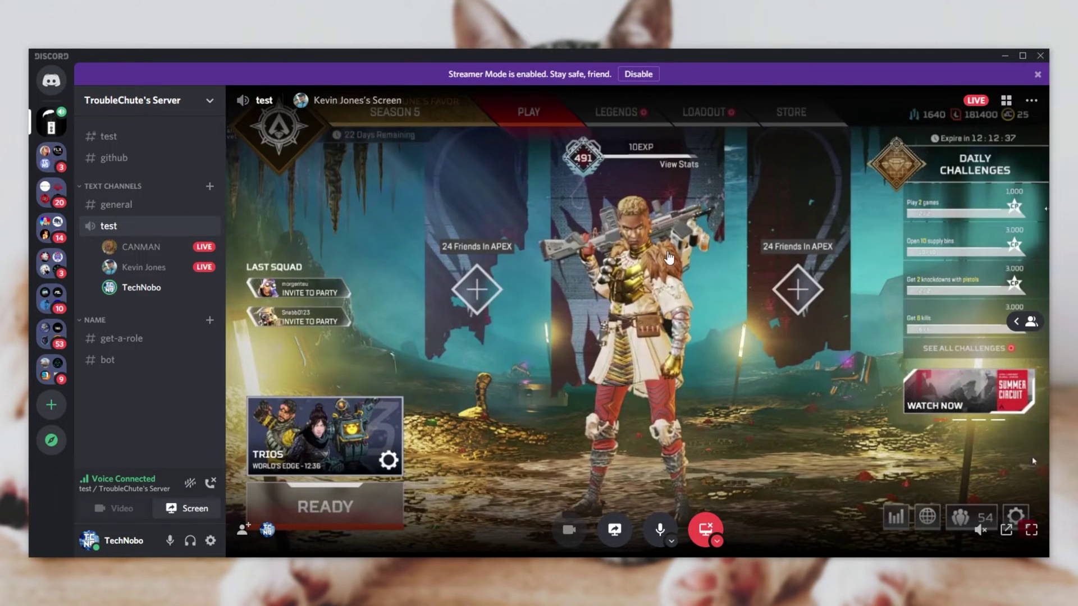
click(563, 353)
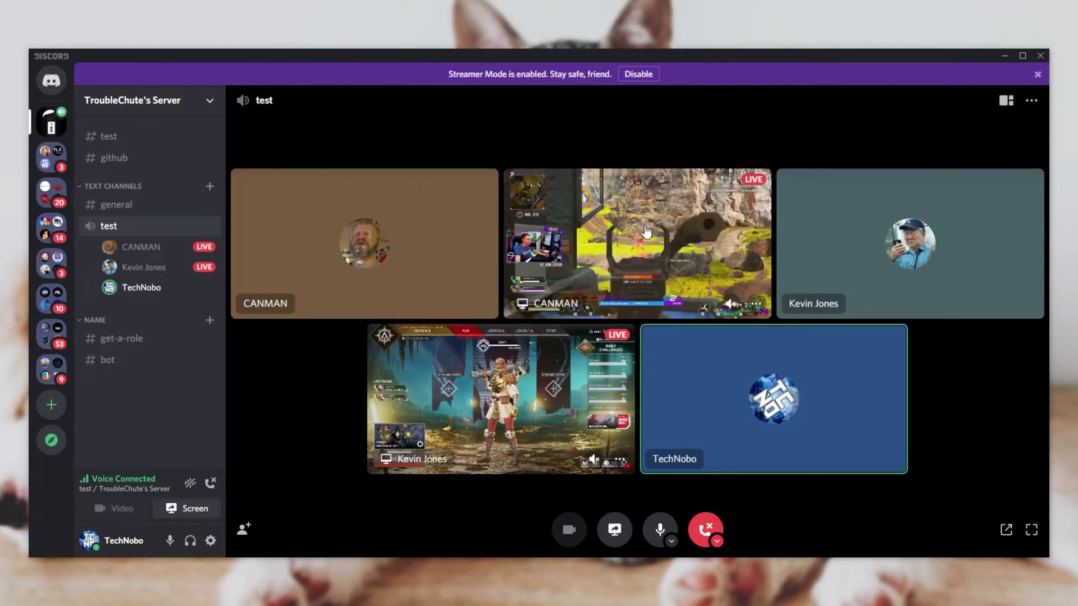
click(623, 359)
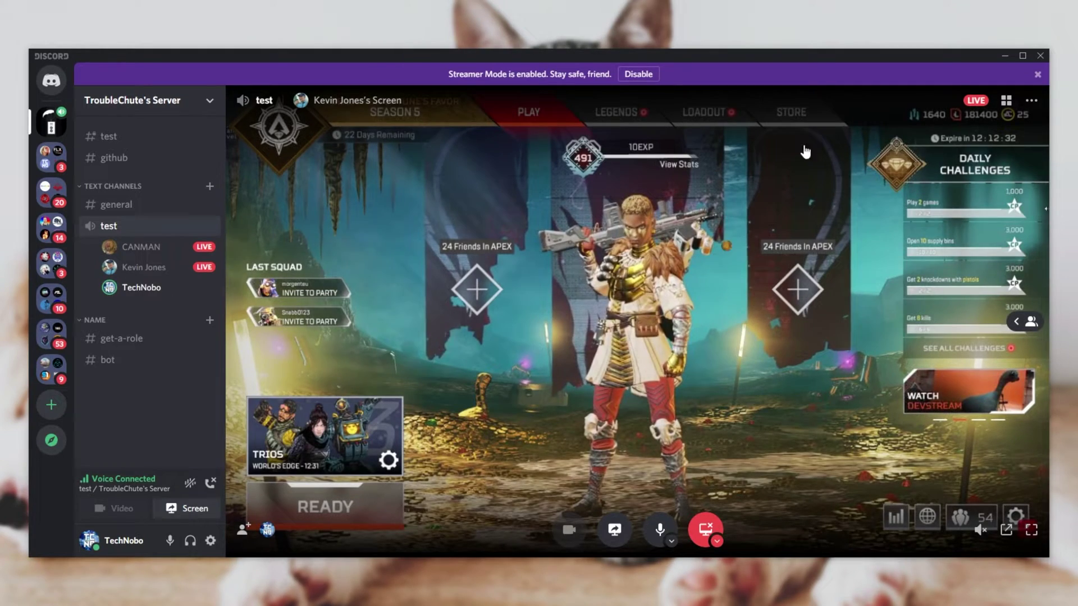
Make CANMAN's stream the main view with the participant column showing both live streams.
click(1031, 323)
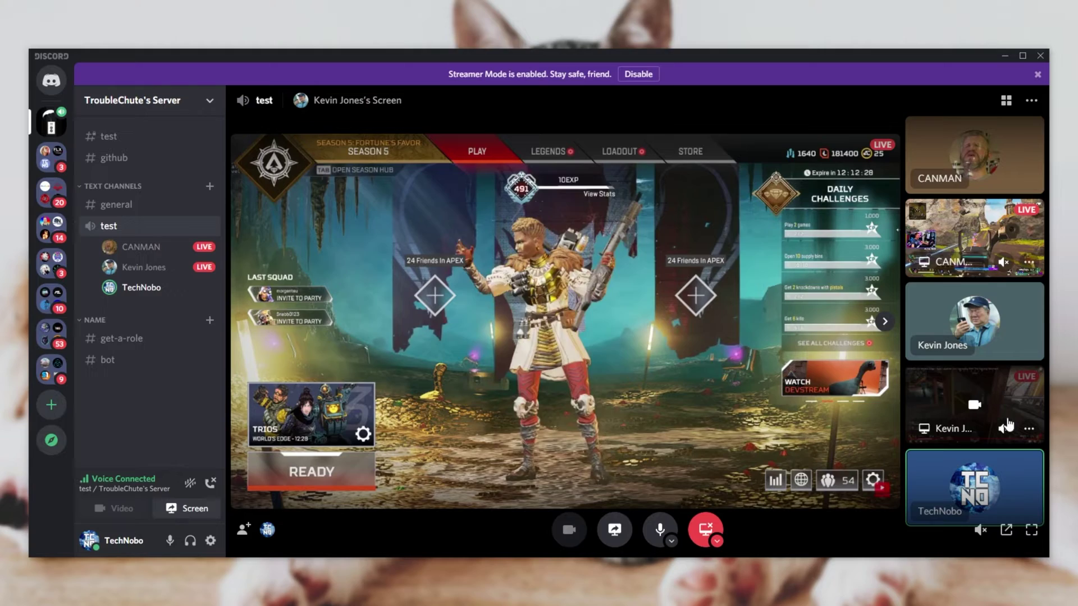
click(952, 249)
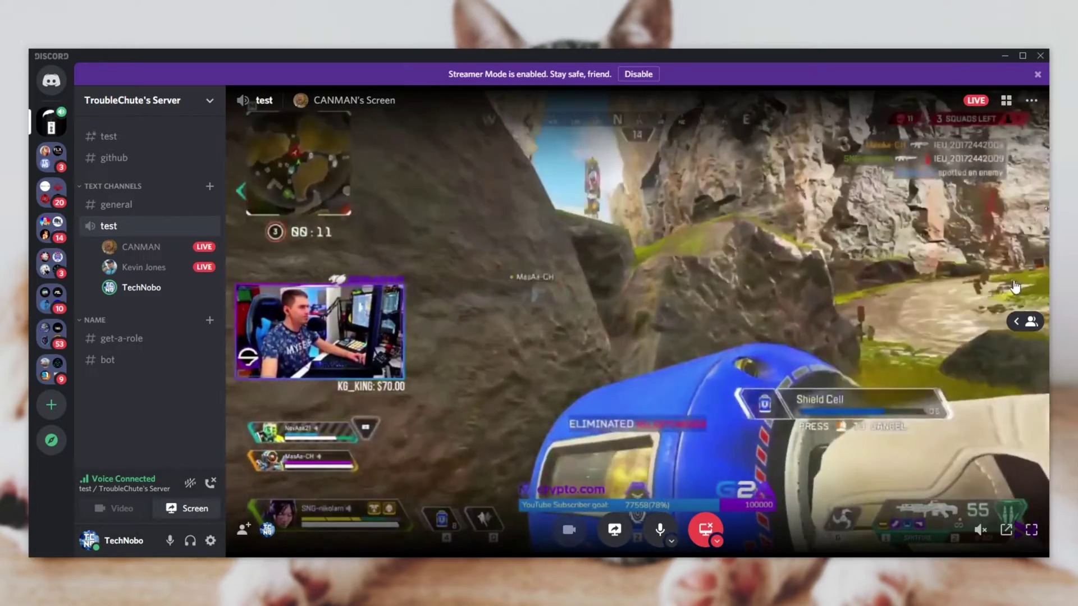
click(1026, 321)
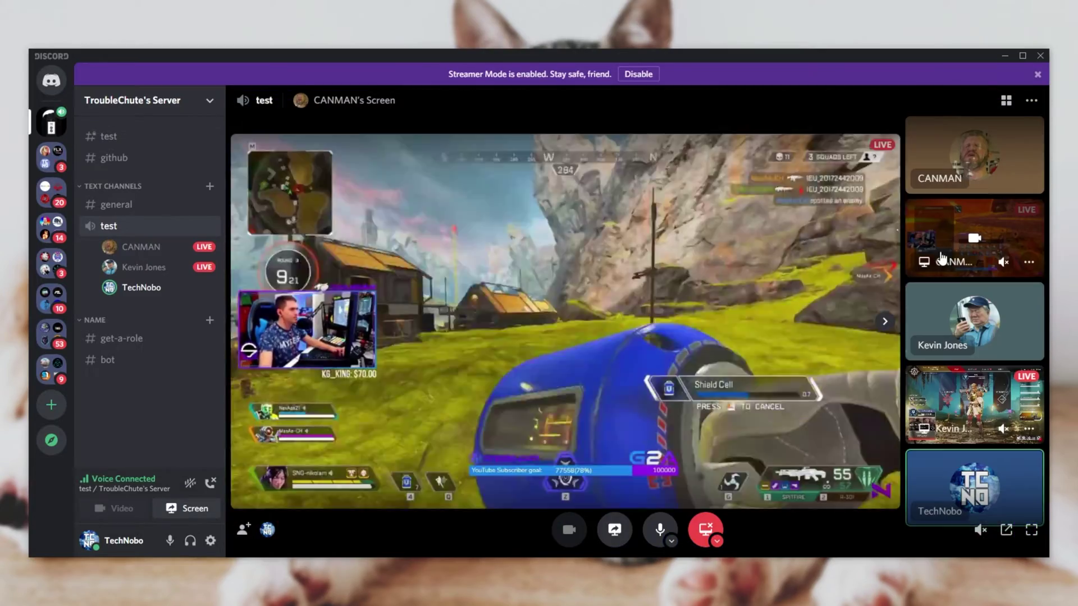
click(1029, 263)
click(1018, 363)
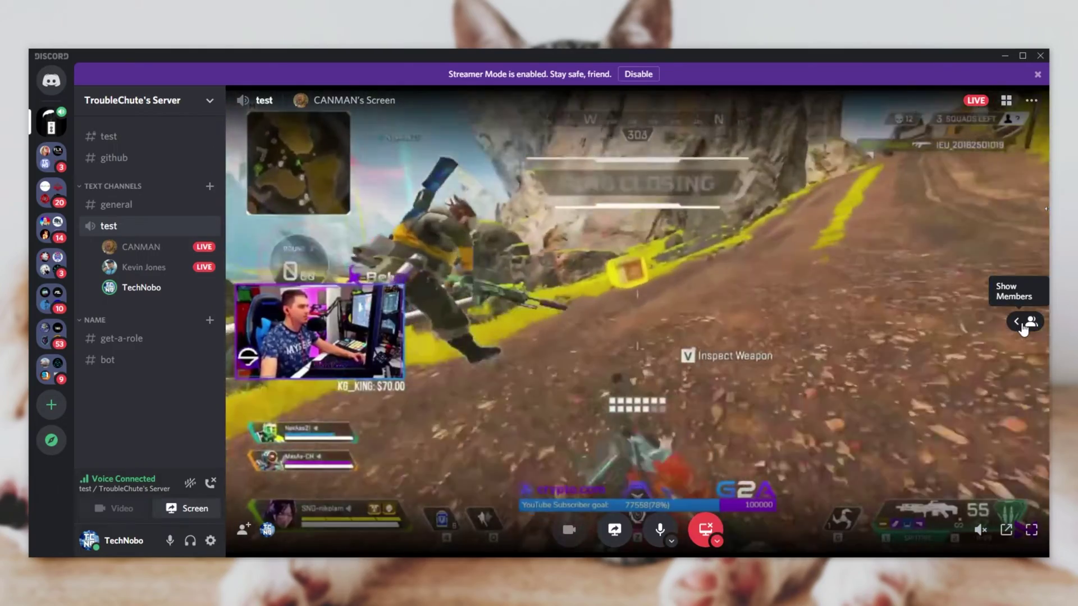
click(1022, 325)
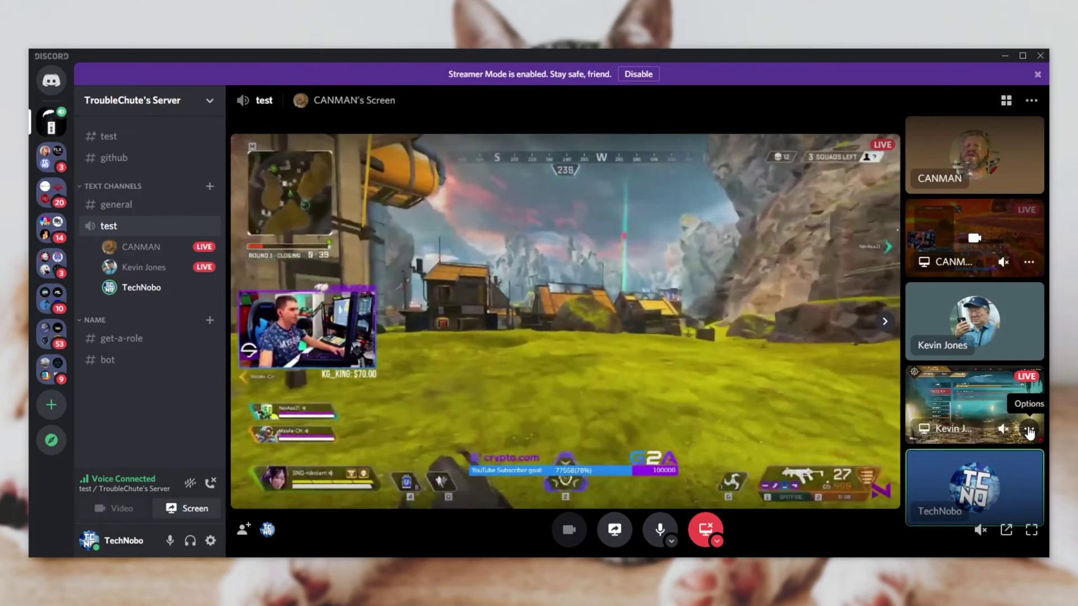
Uncheck 'Show Non-Video Participants' in the second stream tile's options menu.
click(1028, 430)
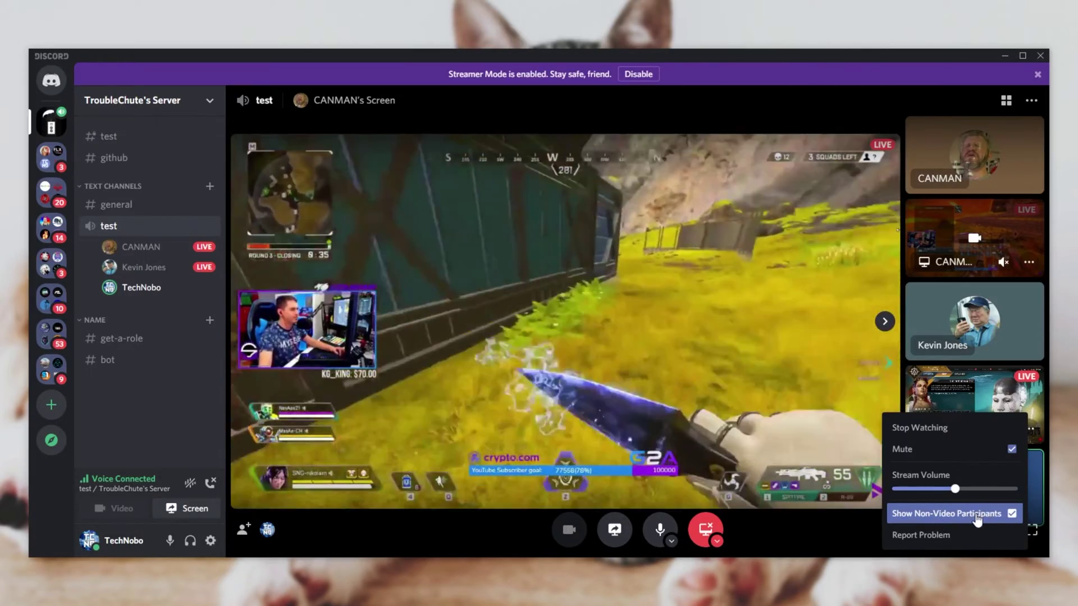
click(974, 520)
click(962, 181)
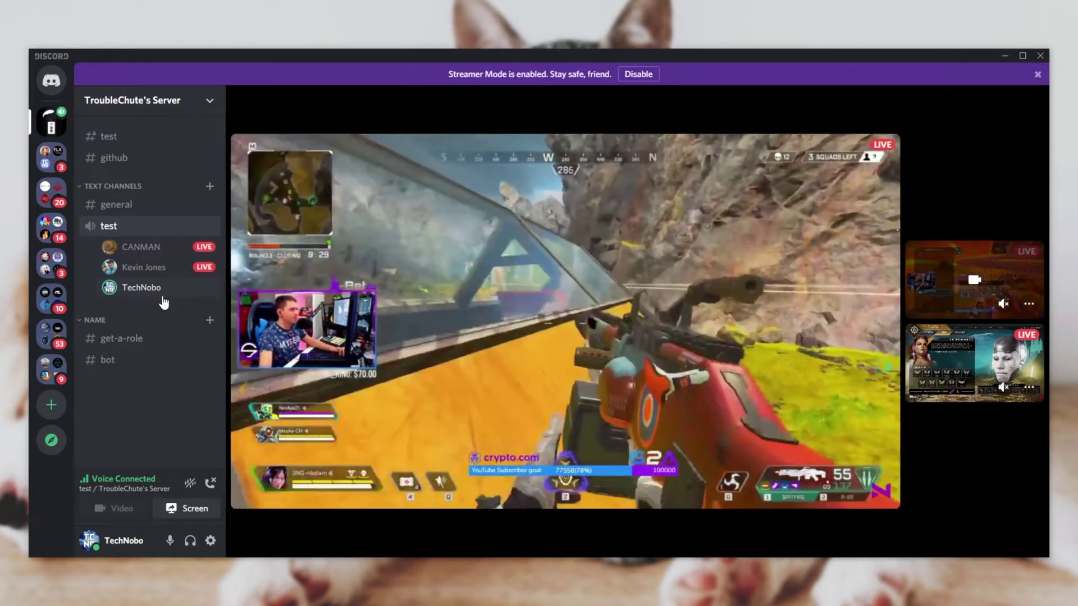
mouse_move(166, 270)
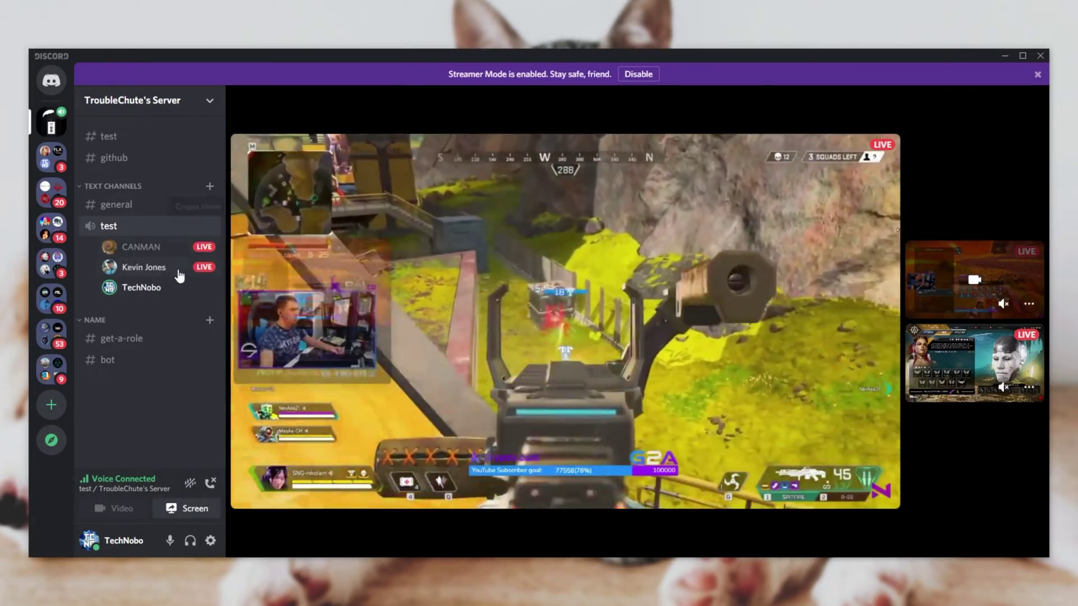
mouse_move(599, 279)
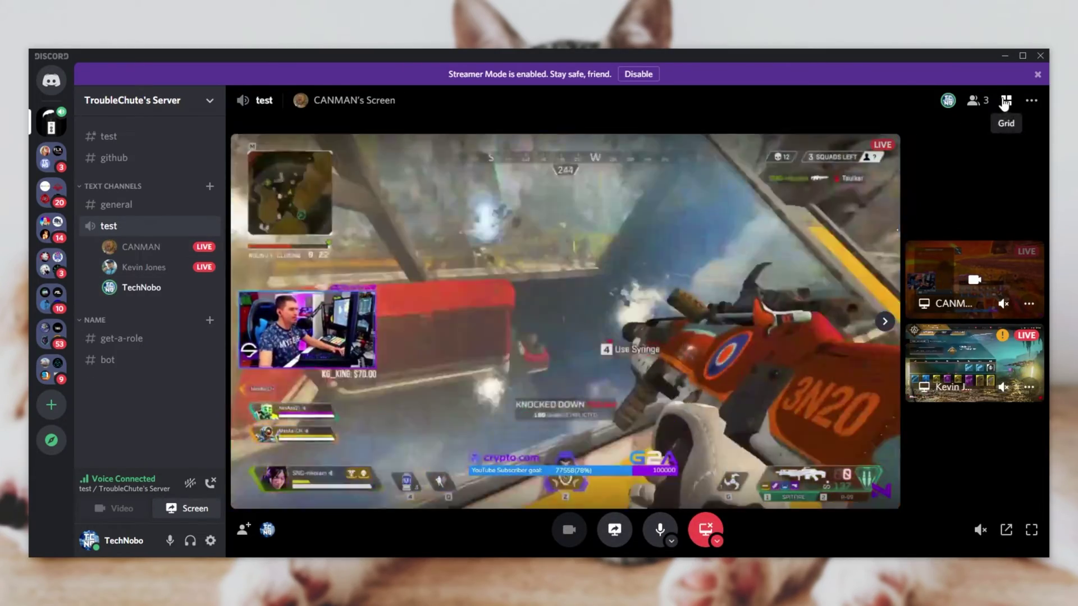
Show the streams in Grid layout, view the call full screen, then exit full screen.
click(1005, 102)
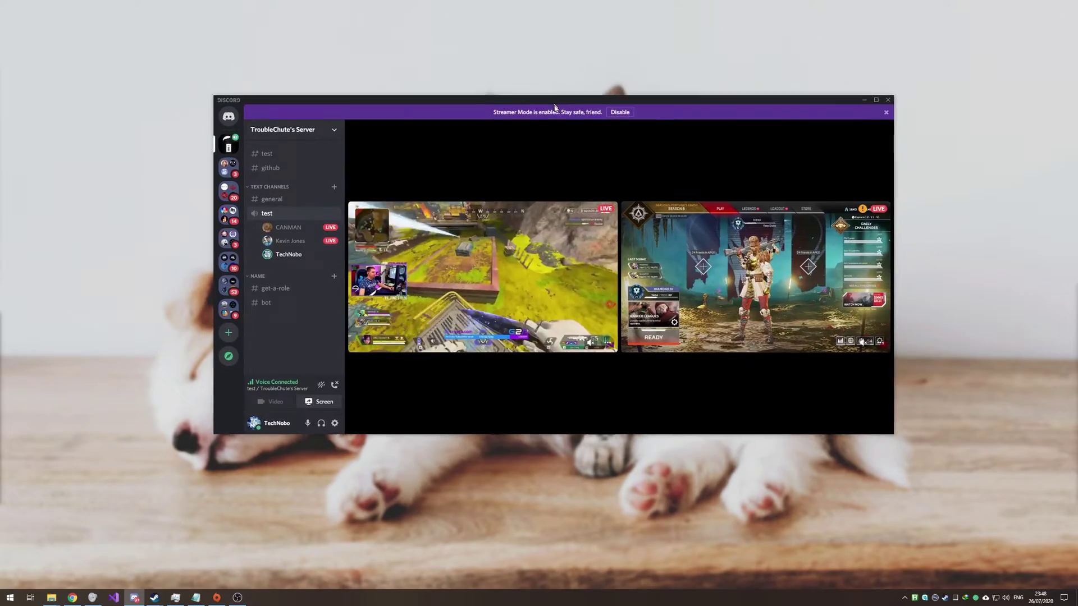
click(899, 447)
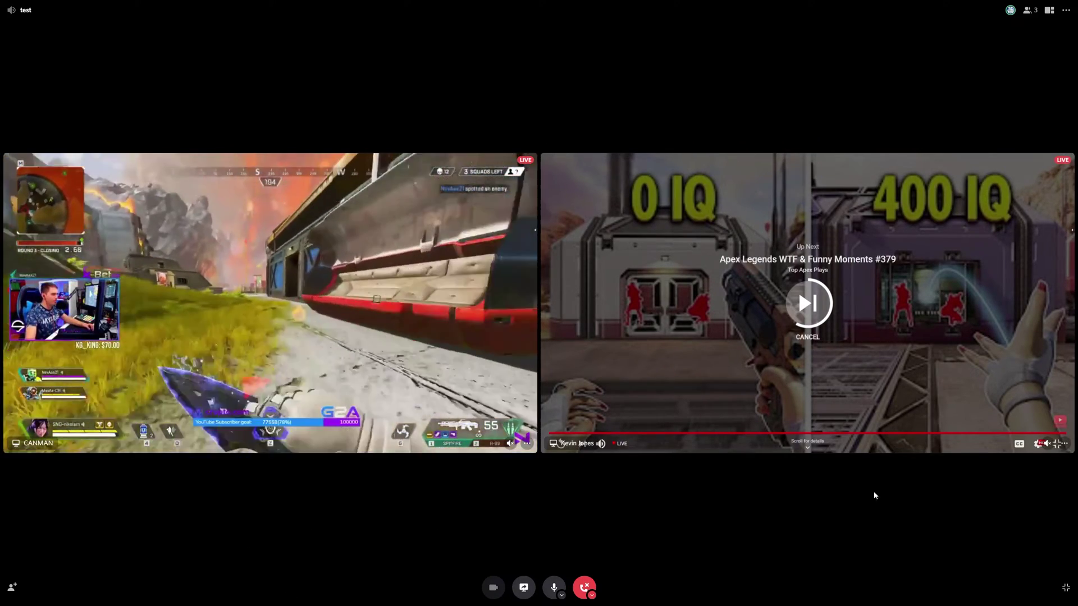
click(1067, 589)
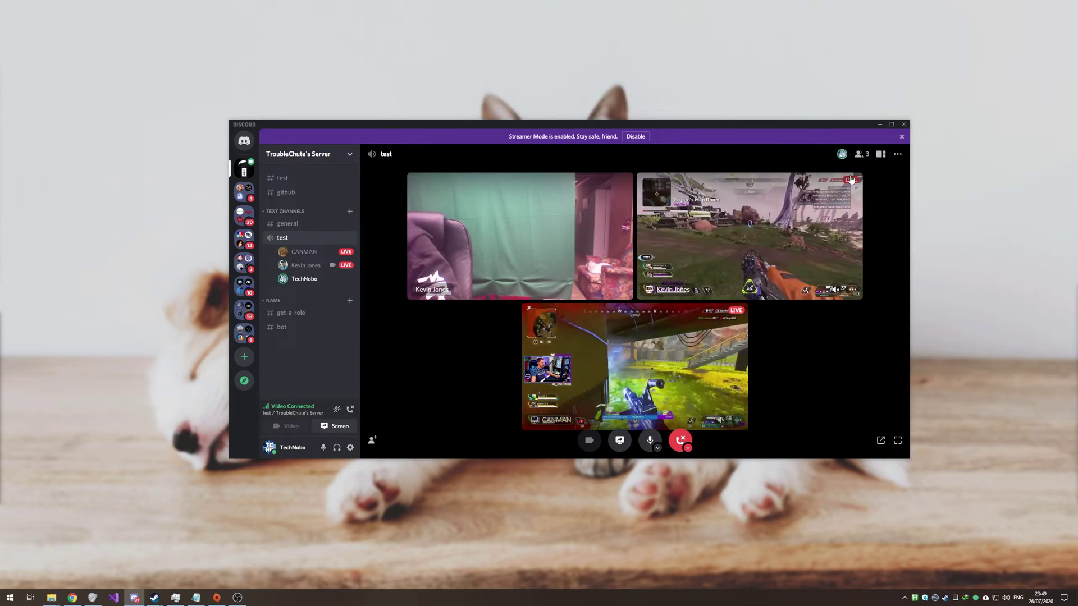
Cycle the focused tile until CANMAN's screen share is the main view beside the side column.
click(718, 229)
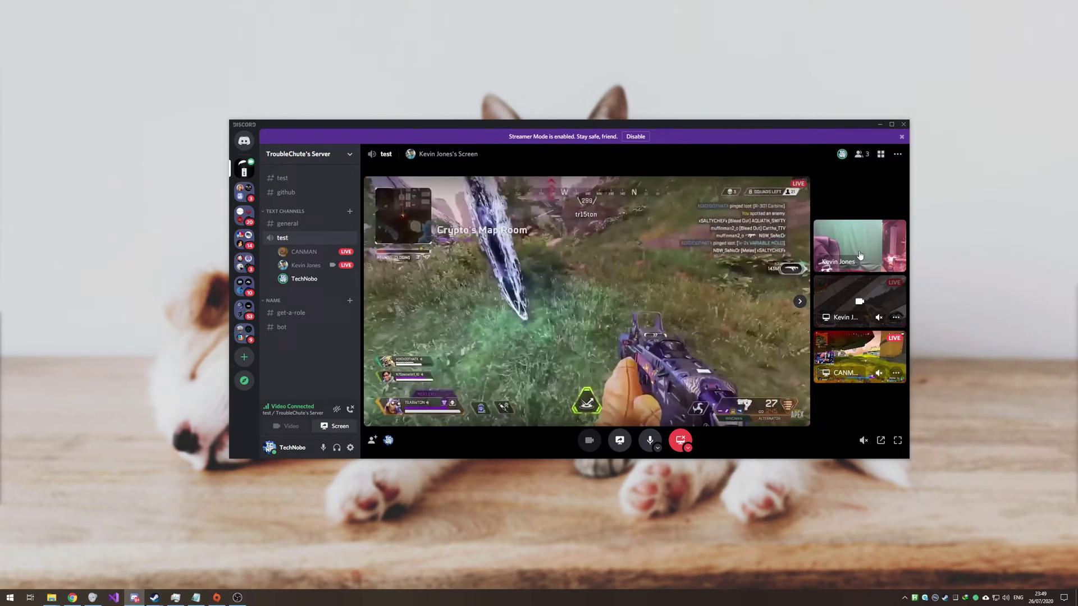
click(853, 247)
click(840, 314)
click(857, 316)
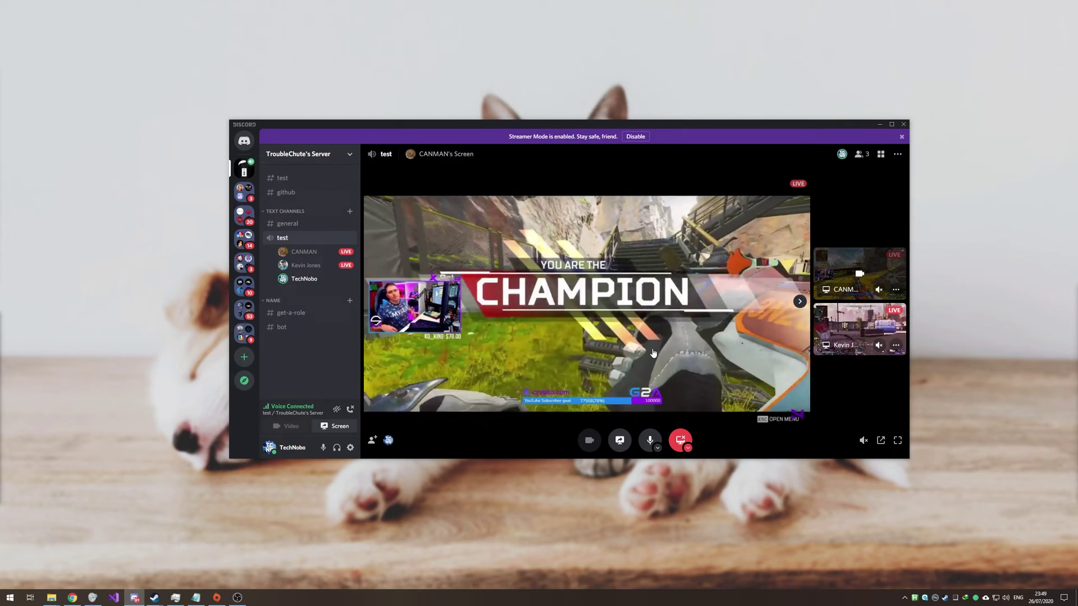
Maximize the window, switch to the two-tile stream grid, then restore the window smaller.
key(super+Up)
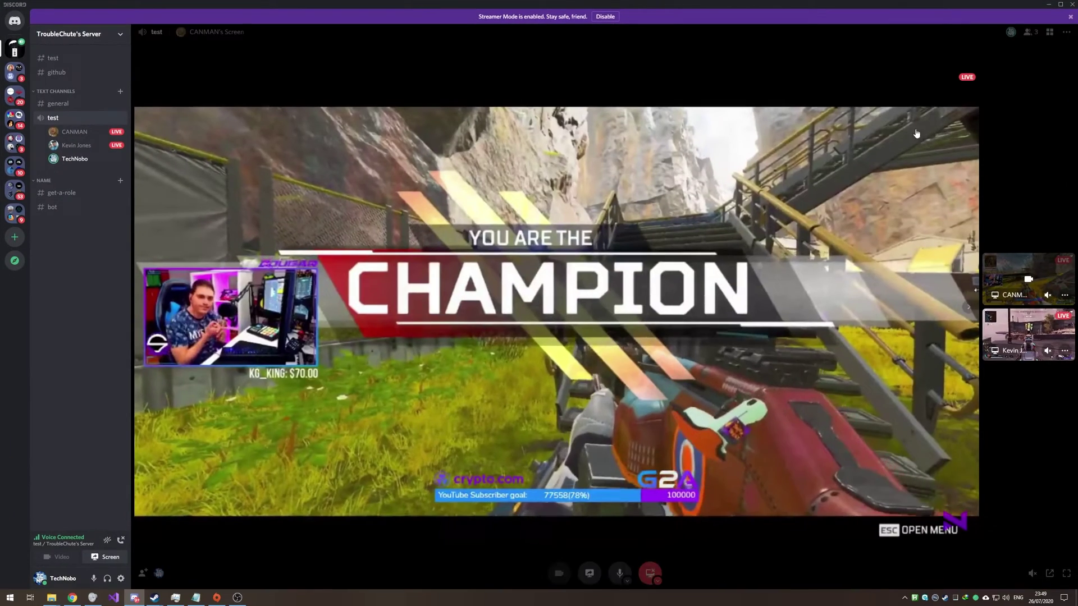
click(733, 226)
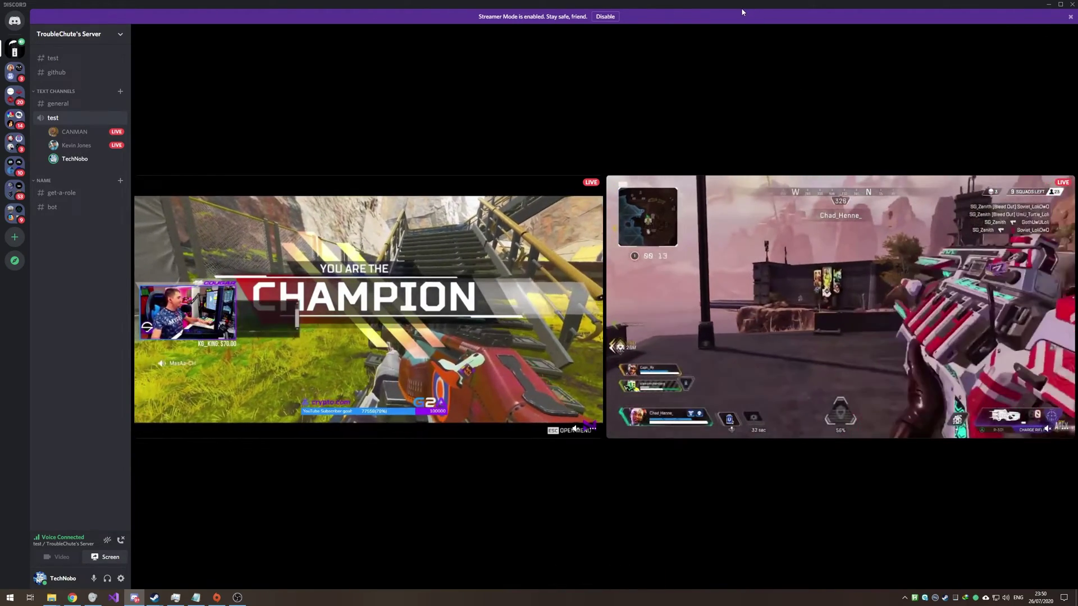
drag(617, 6, 539, 147)
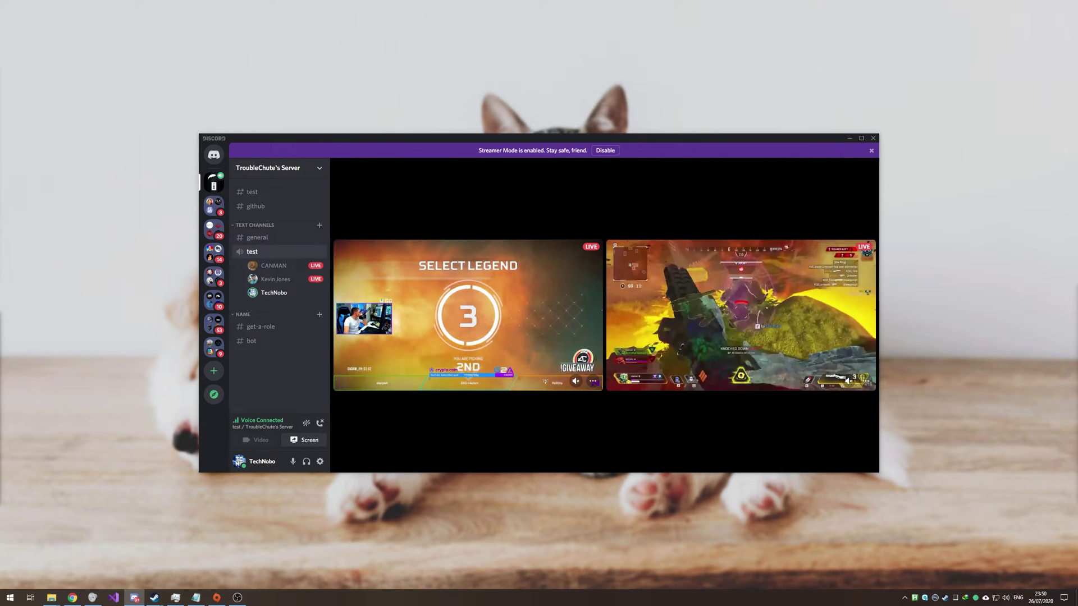
Focus and unfocus each member's stream tile, ending back on the two-stream grid.
mouse_move(681, 285)
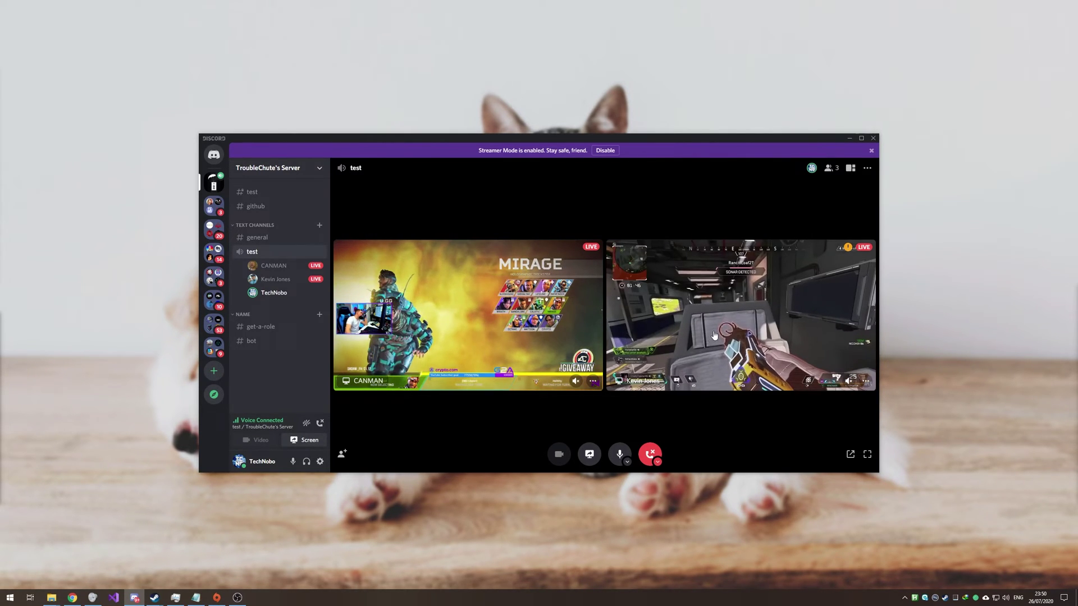
click(765, 315)
click(531, 312)
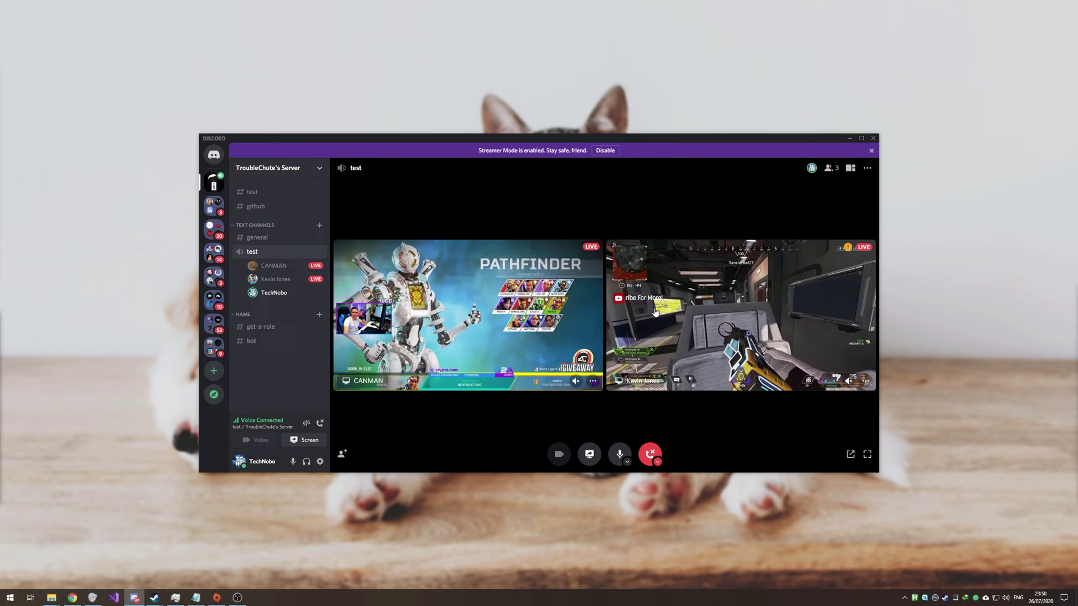
click(532, 312)
click(579, 304)
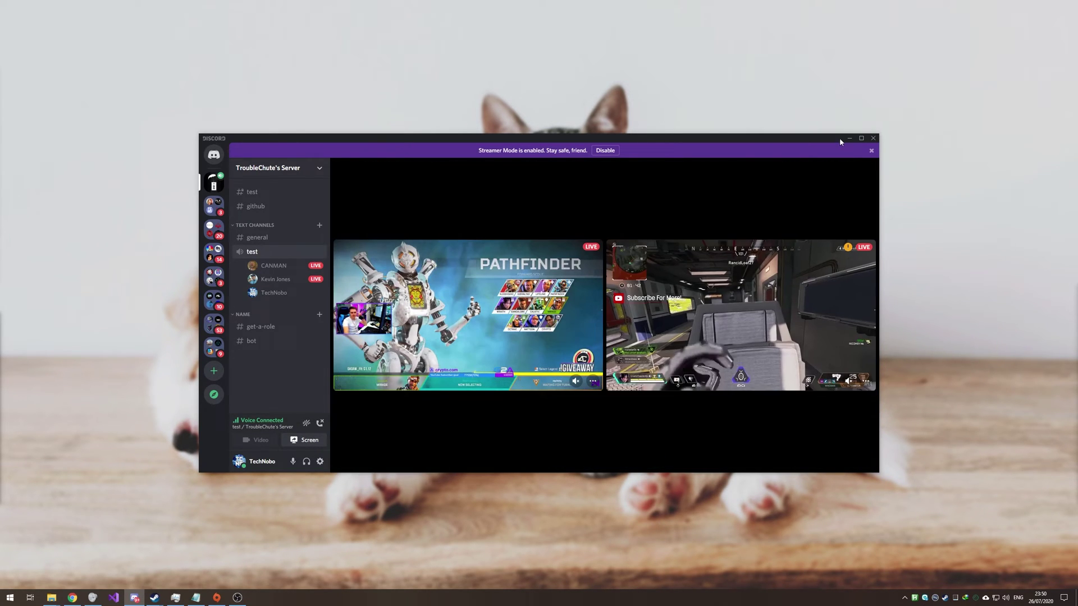